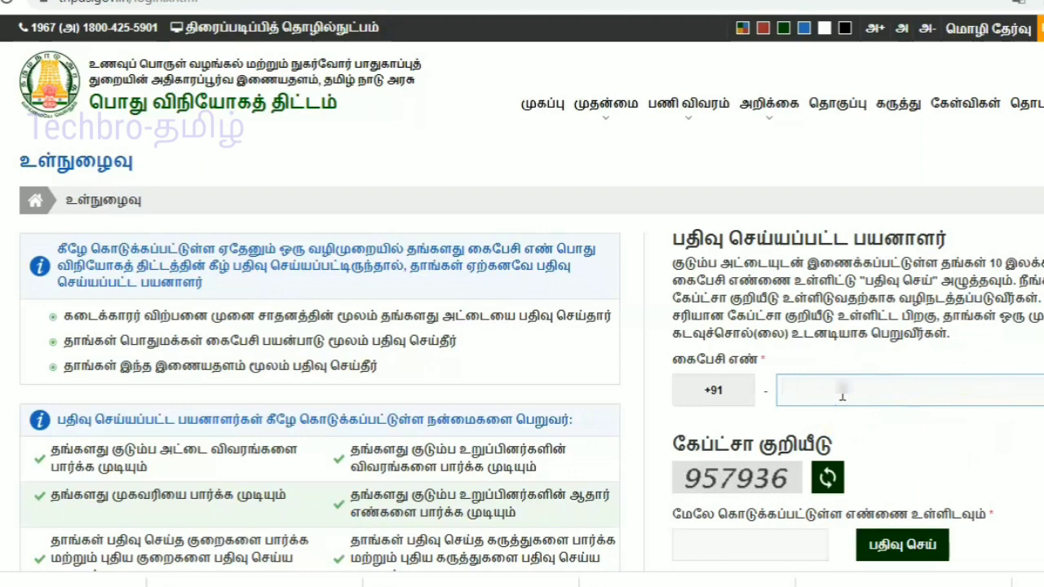
Step: Fill in the registered mobile number and the displayed captcha code, then send the login request
text(98)
click(847, 399)
text(7654321)
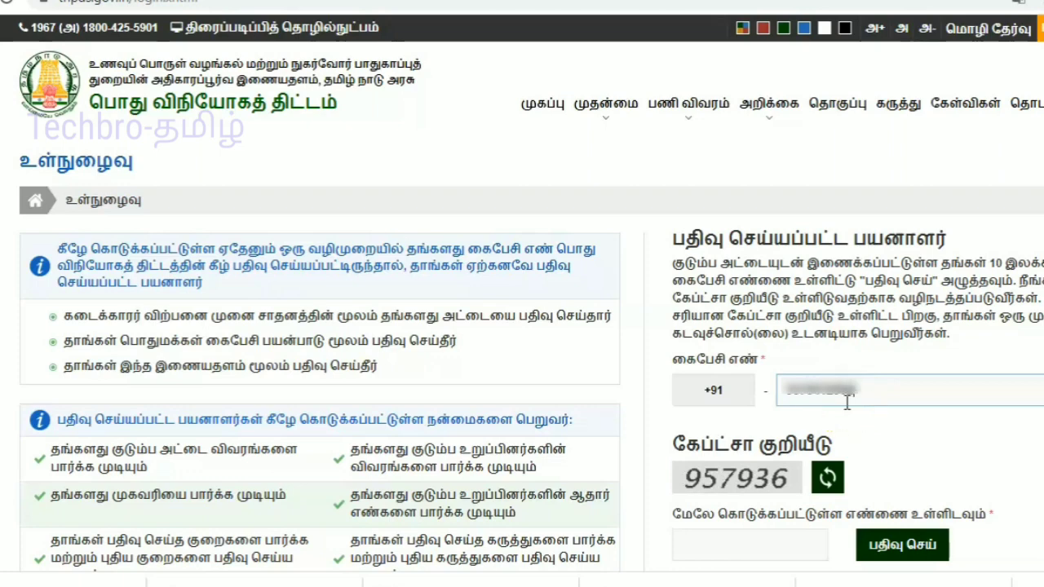
click(869, 518)
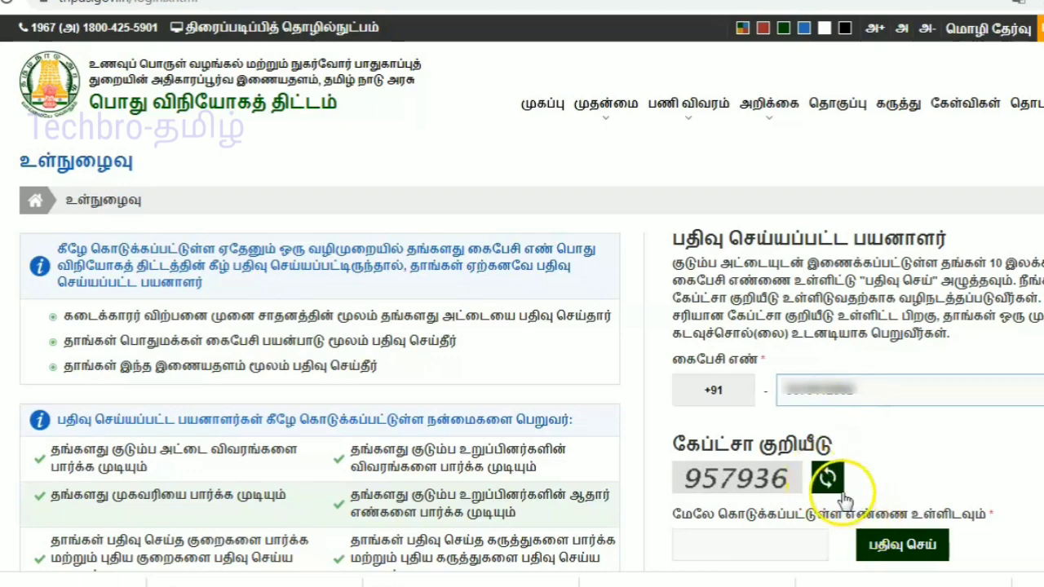
click(758, 546)
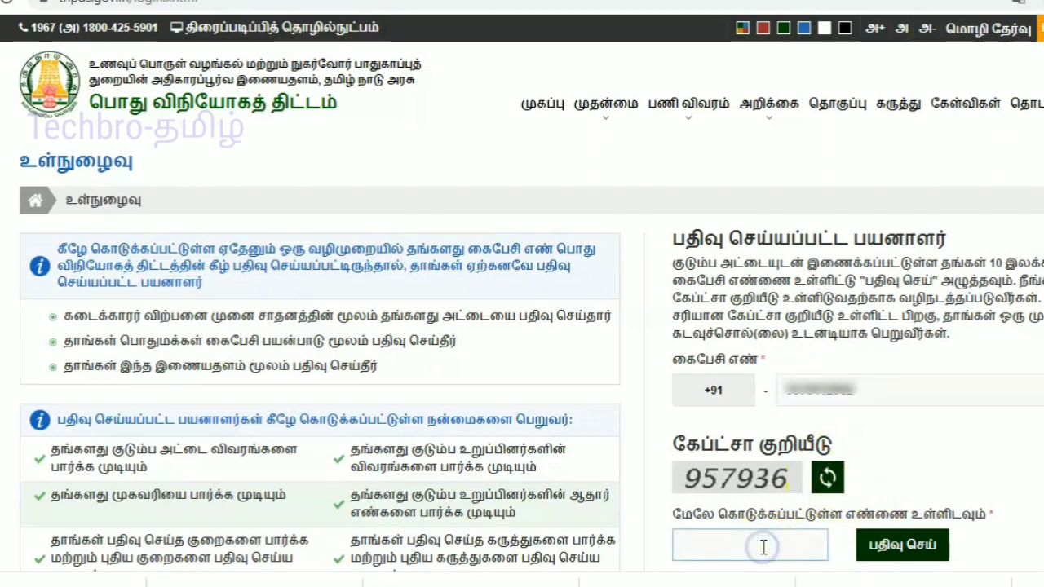
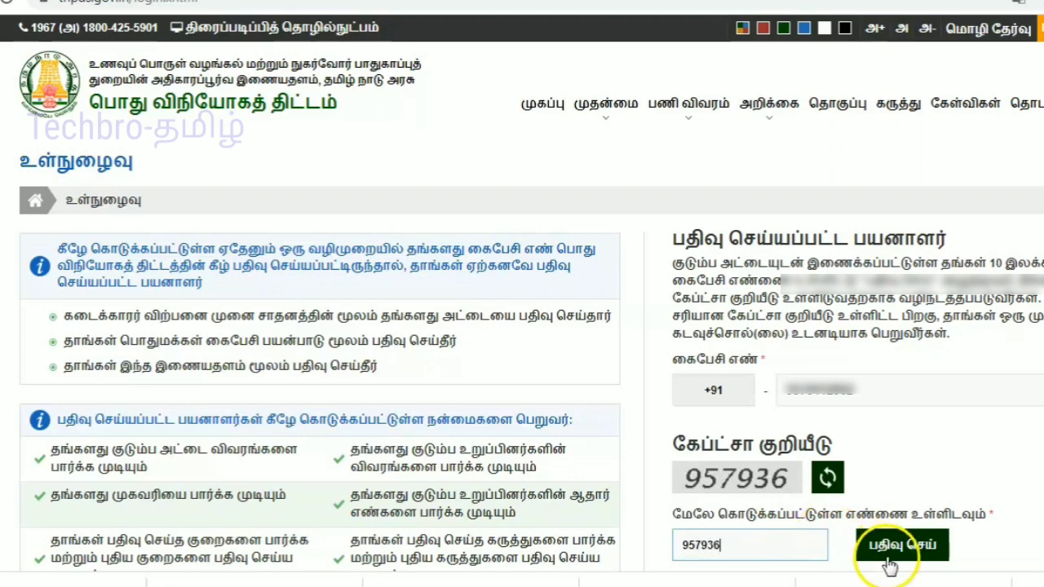
click(888, 561)
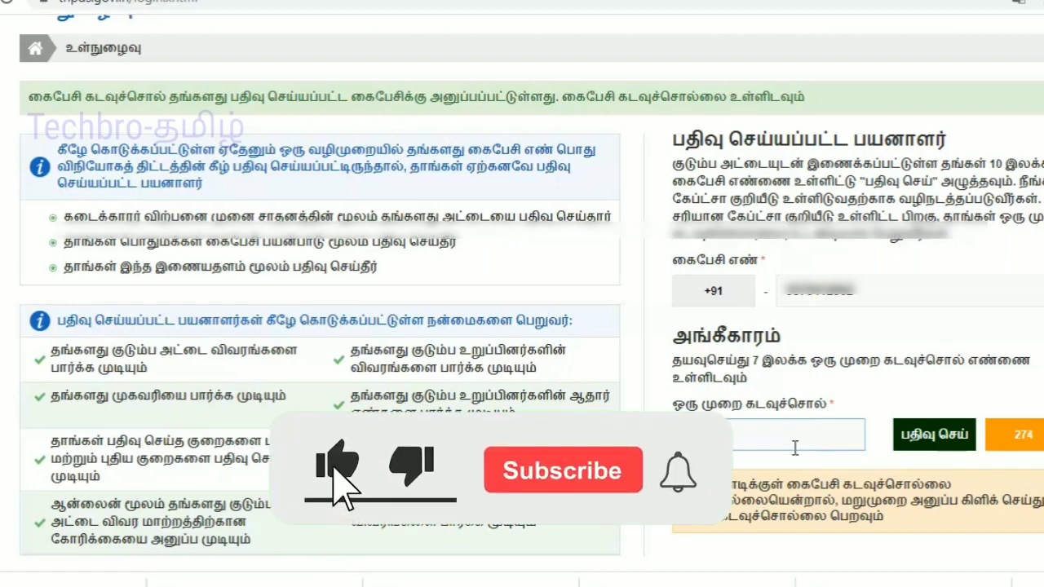
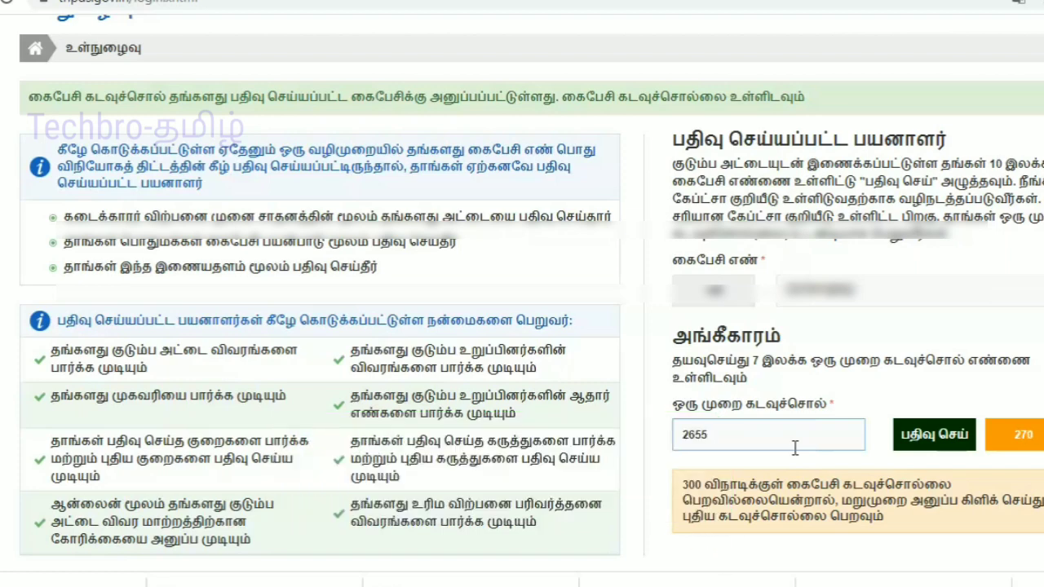
Step: Enter the 7-digit one-time password from the mobile in ஒரு முறை கடவுச்சொல் and submit it
click(807, 440)
click(933, 433)
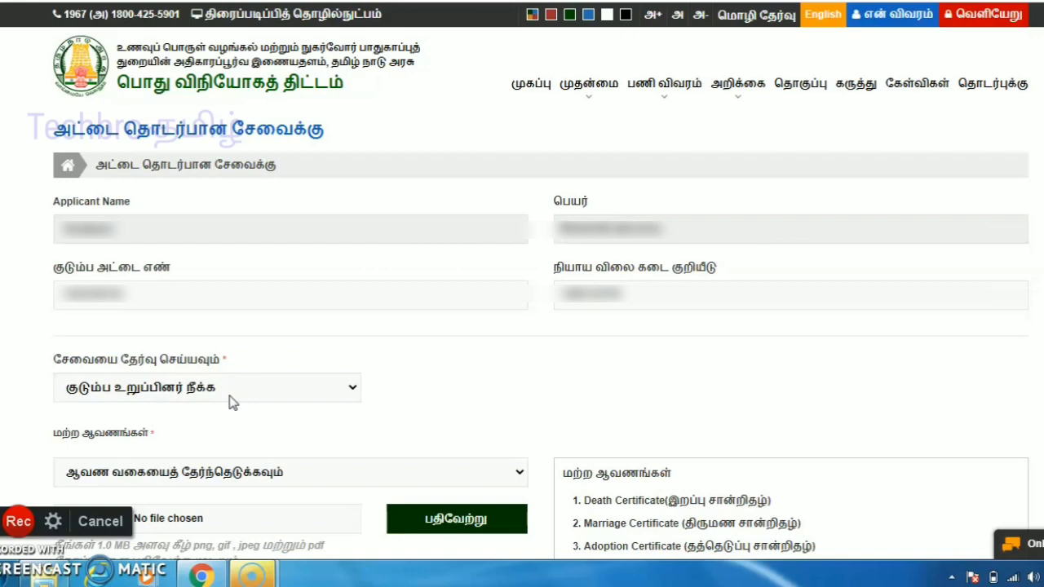
Step: Choose குடும்ப உறுப்பினர் நீக்க (family member removal) in the சேவையை தேர்வு செய்யவும் service dropdown
click(232, 402)
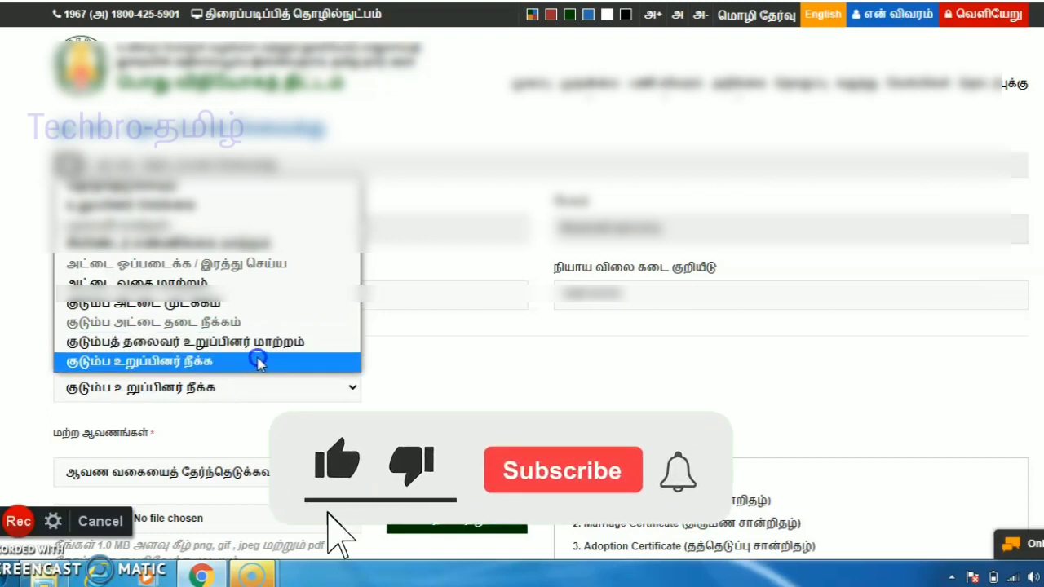
click(239, 364)
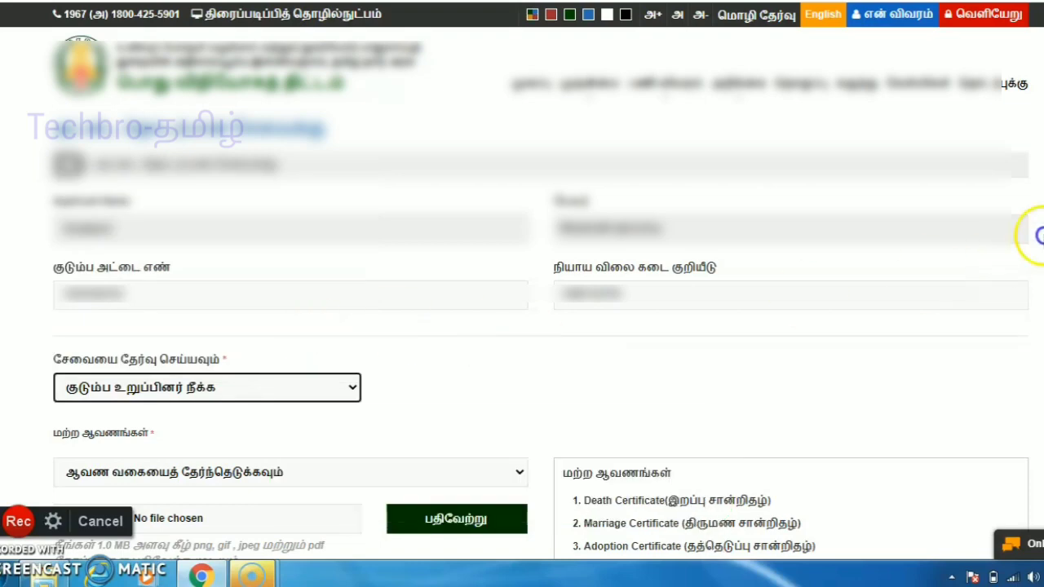
scroll(522, 326, down, 3)
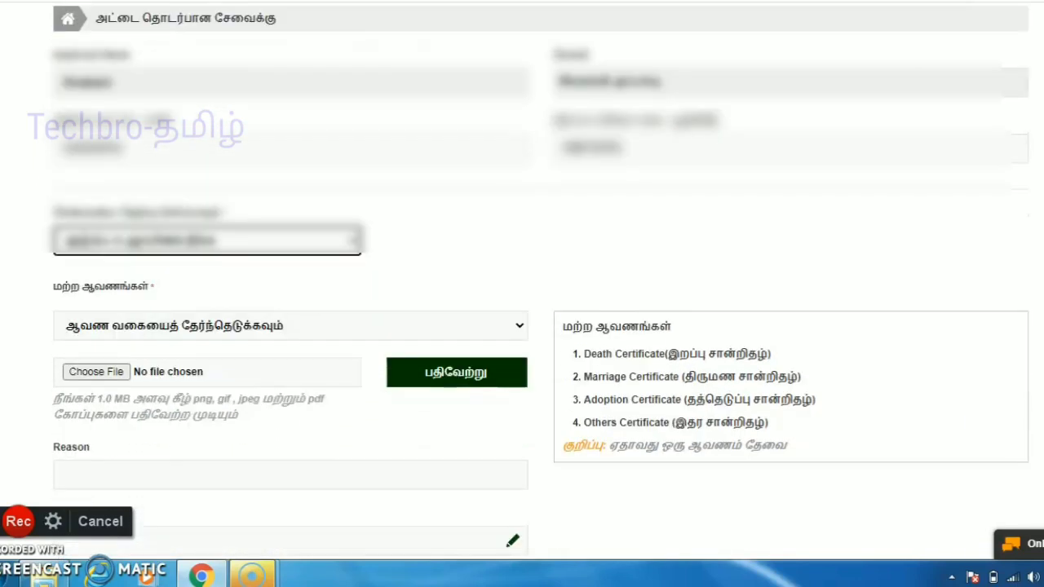
Step: Pick இதர (Others) in the மற்ற ஆவணங்கள் supporting-document dropdown
click(375, 317)
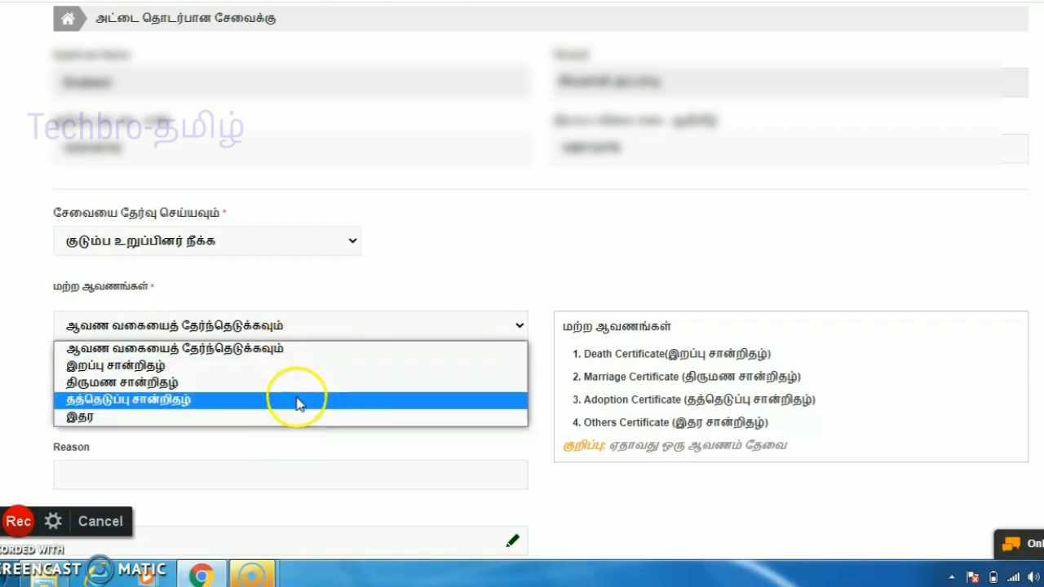
click(296, 416)
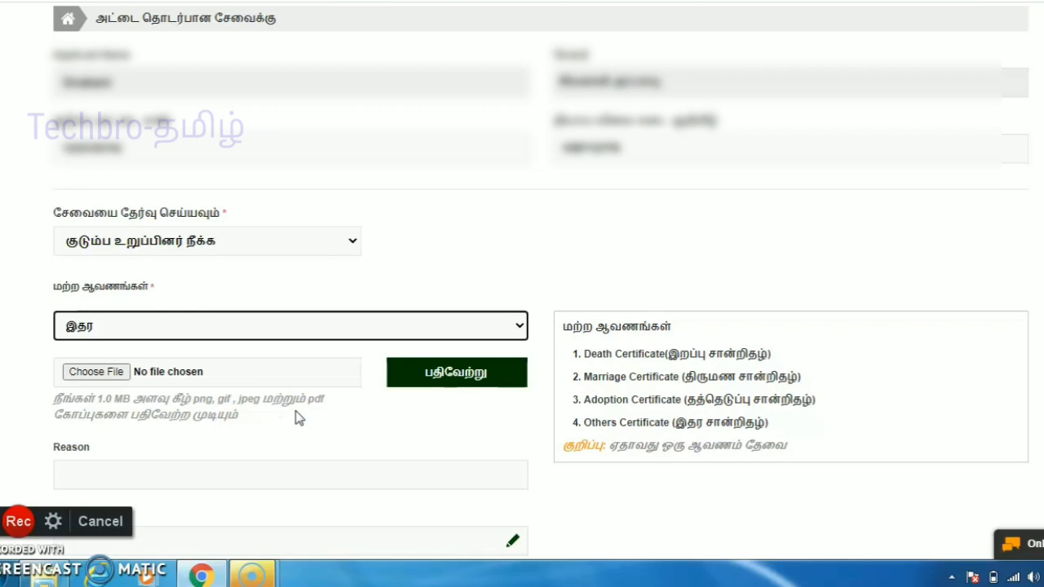
click(445, 372)
click(443, 368)
click(296, 366)
Step: Upload marriage.pdf as the marriage certificate and enter Marriage as the reason
click(434, 377)
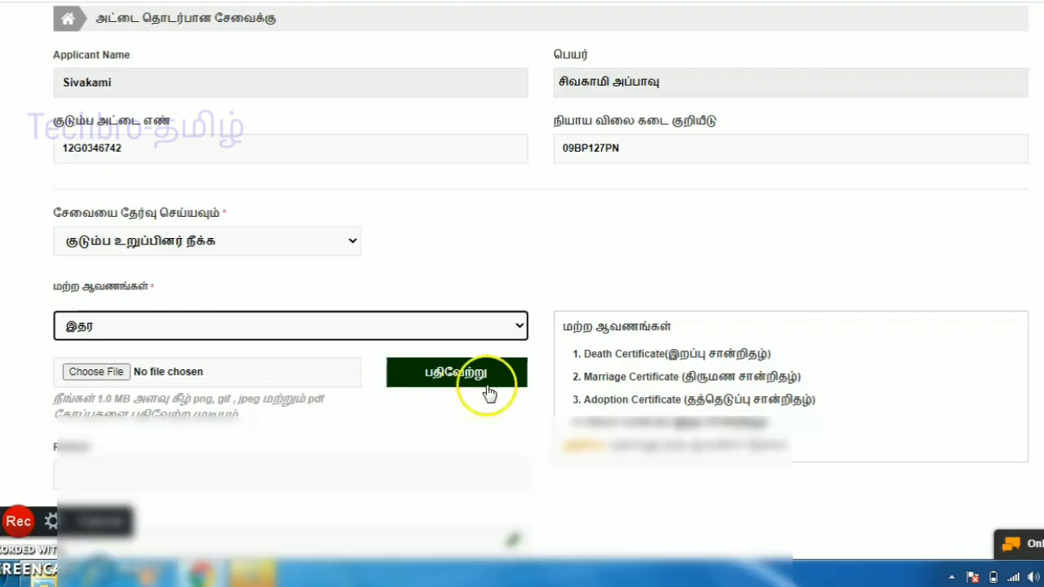
scroll(1018, 204, down, 5)
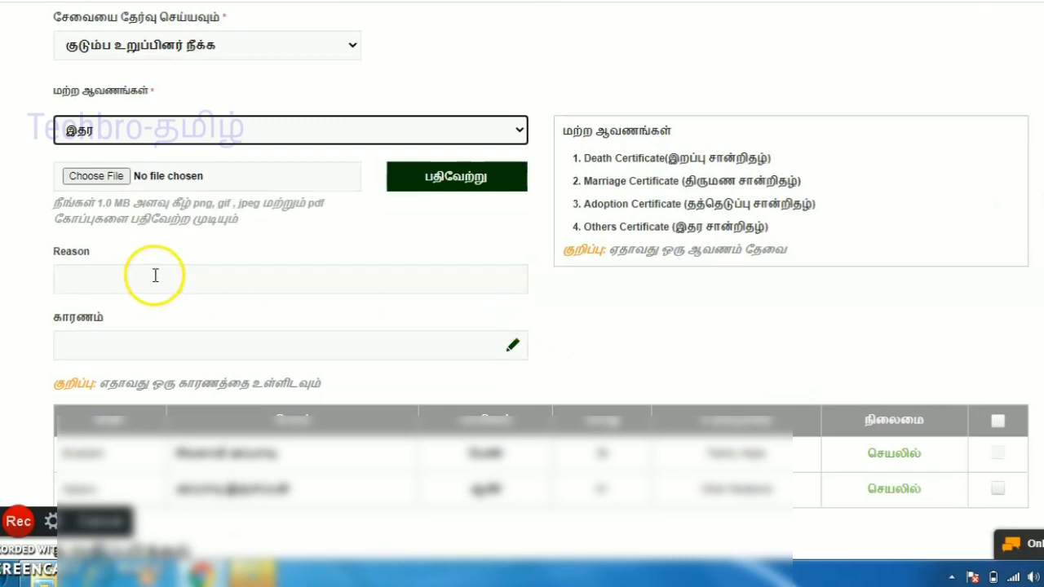
click(154, 276)
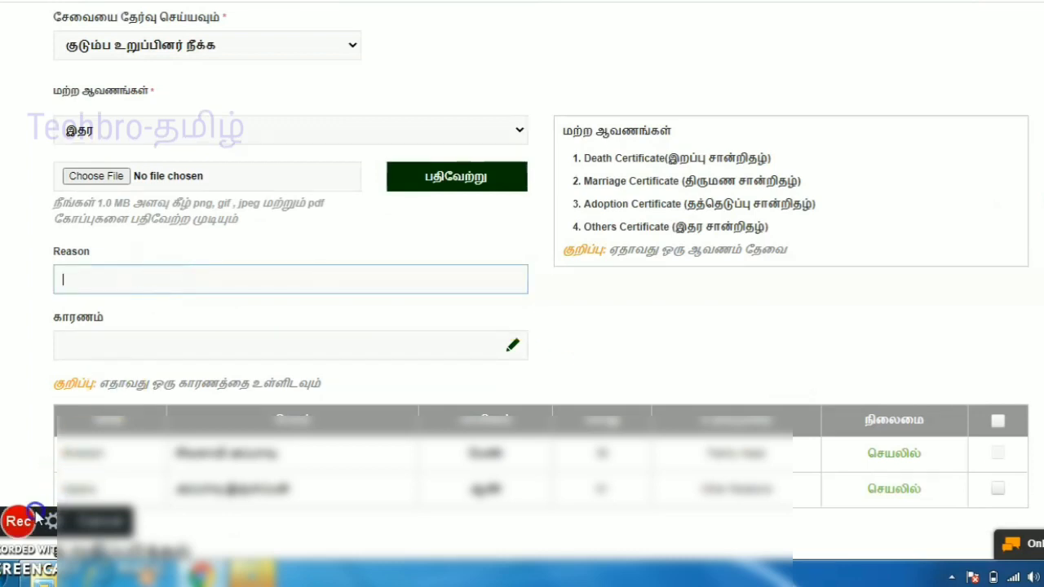
click(10, 552)
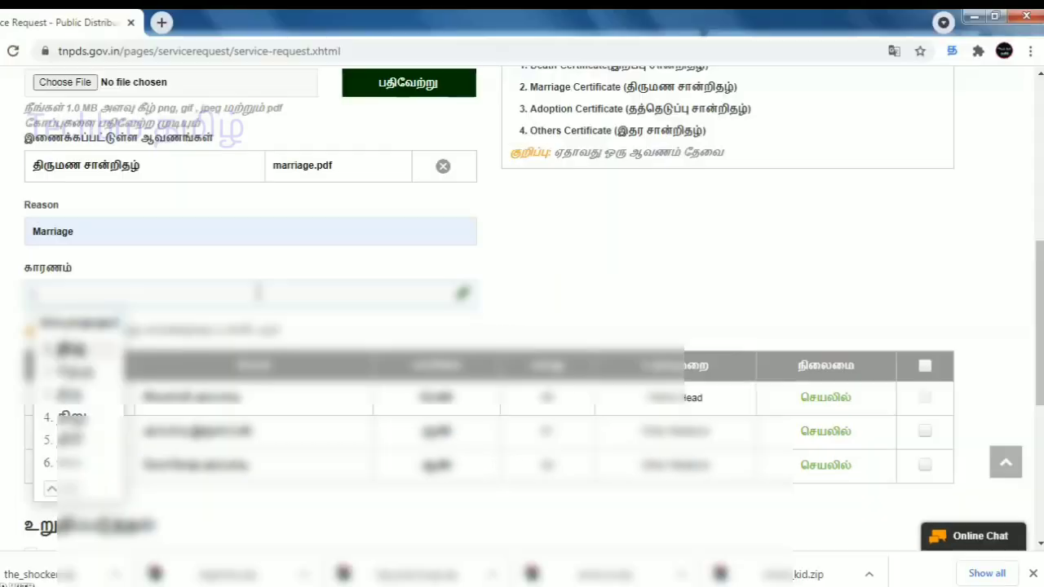
Step: Confirm the reason திருமணம், tick the third family member and the declaration, then submit the request
key(Return)
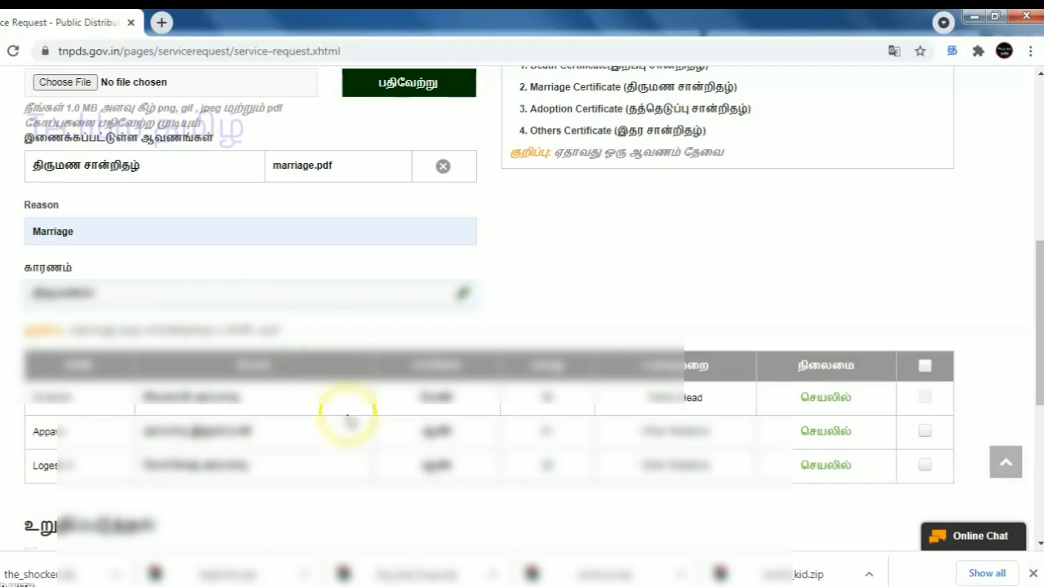
scroll(1031, 310, down, 1)
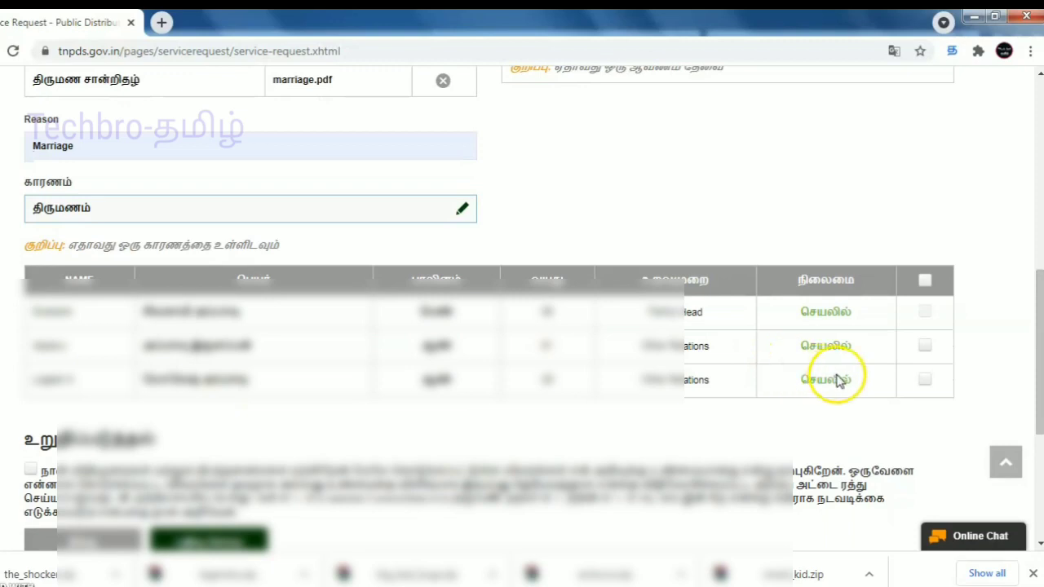
click(924, 383)
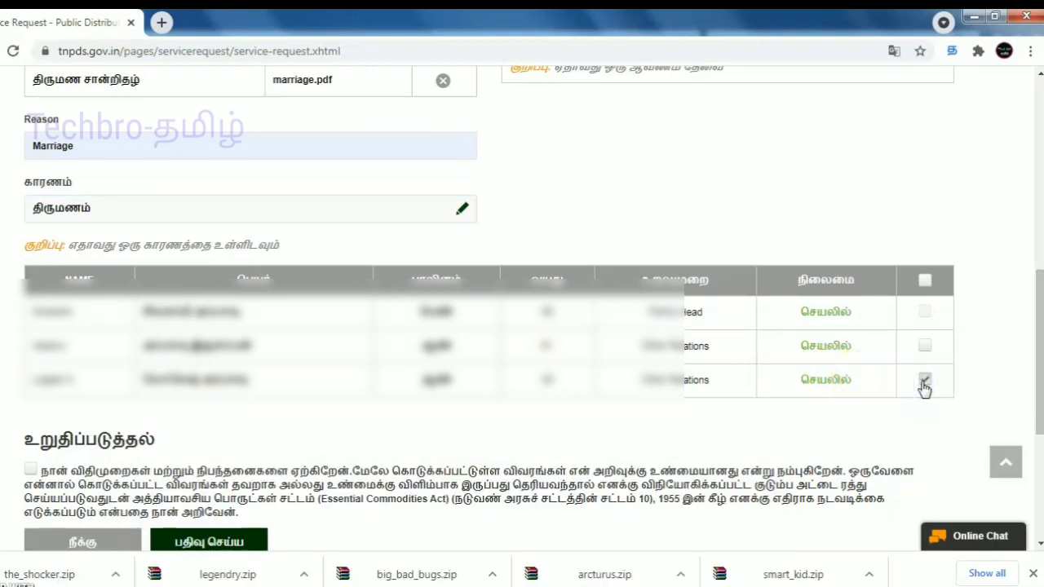
scroll(1037, 341, down, 1)
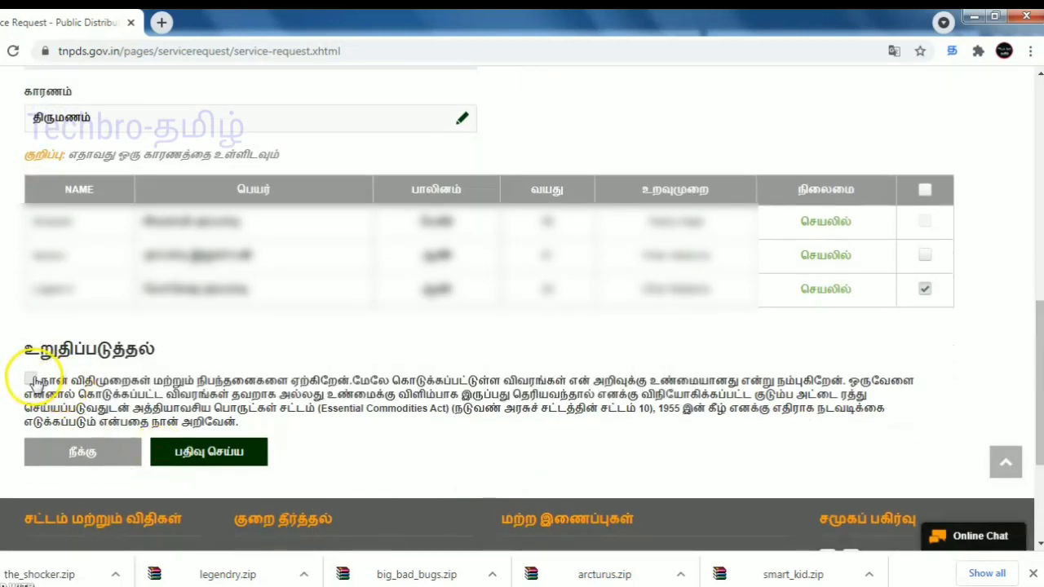
click(31, 379)
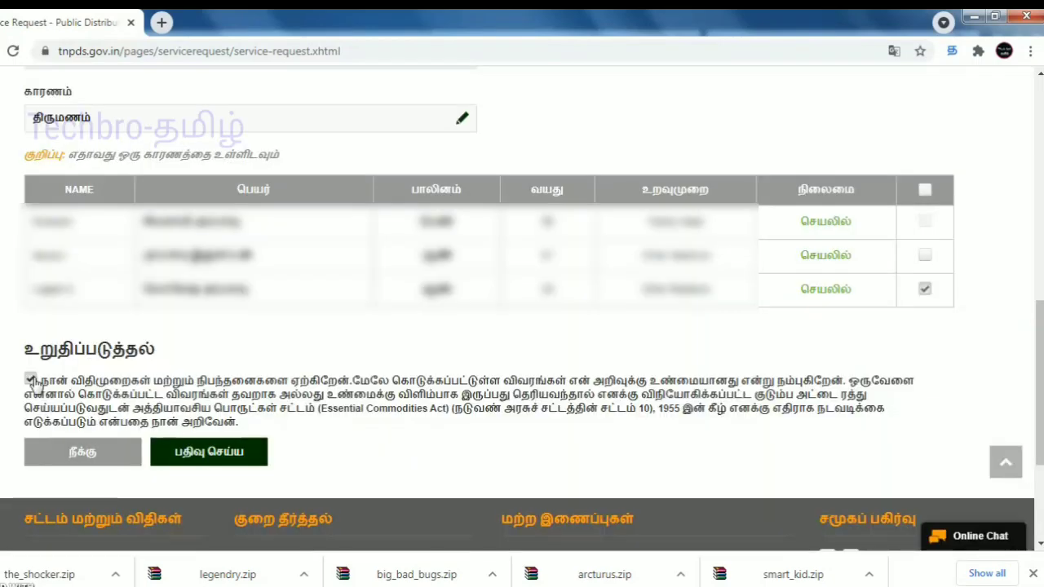
click(205, 452)
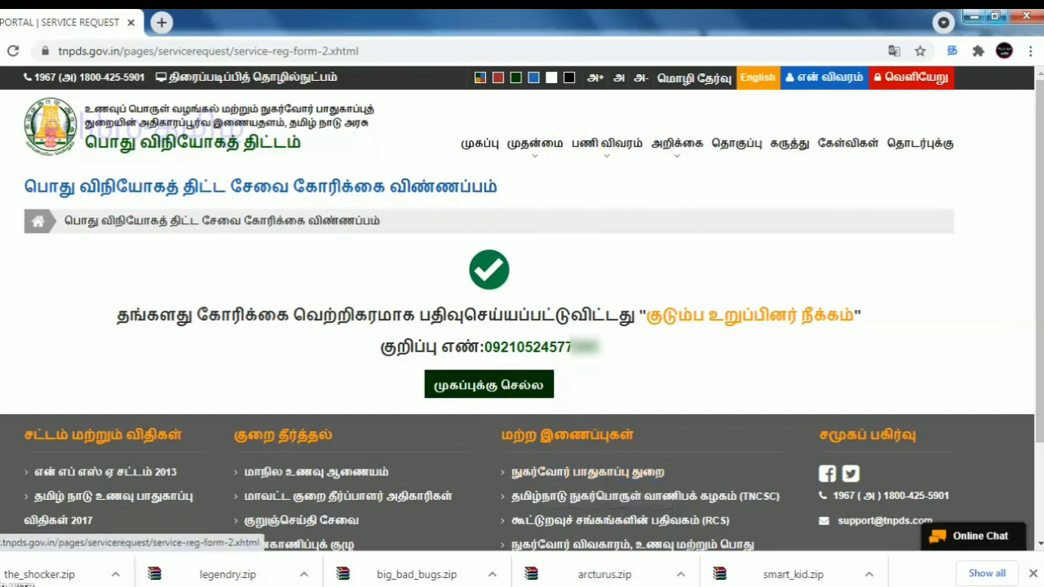
Step: Note the reference number on the success page and return via முகப்புக்கு செல்ல
click(482, 388)
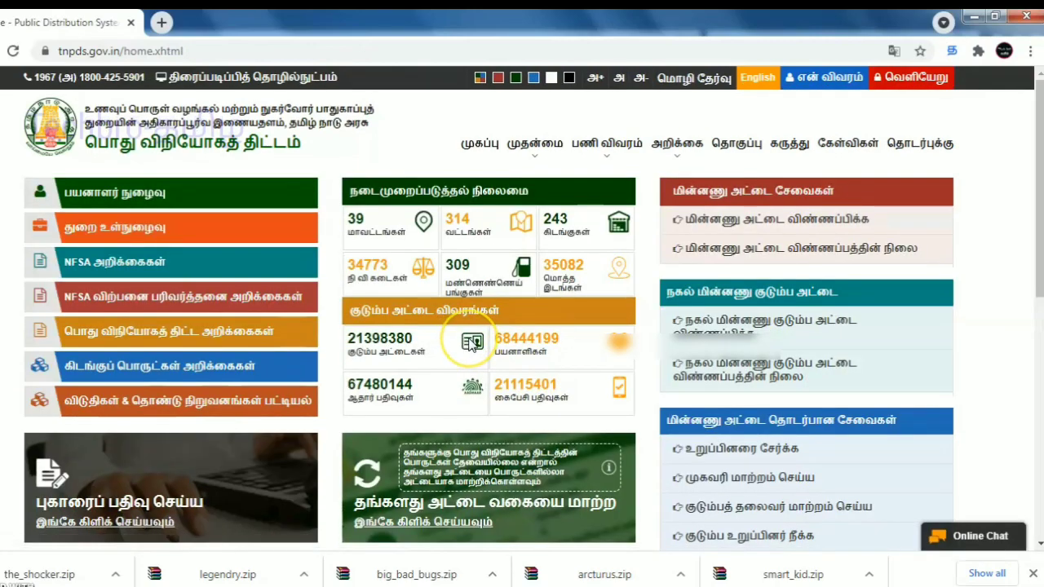
Step: Go to அட்டை தொடர்பான சேவை நிலை அறிய in the home page services panel
scroll(471, 343, down, 3)
scroll(473, 345, up, 1)
scroll(473, 346, down, 2)
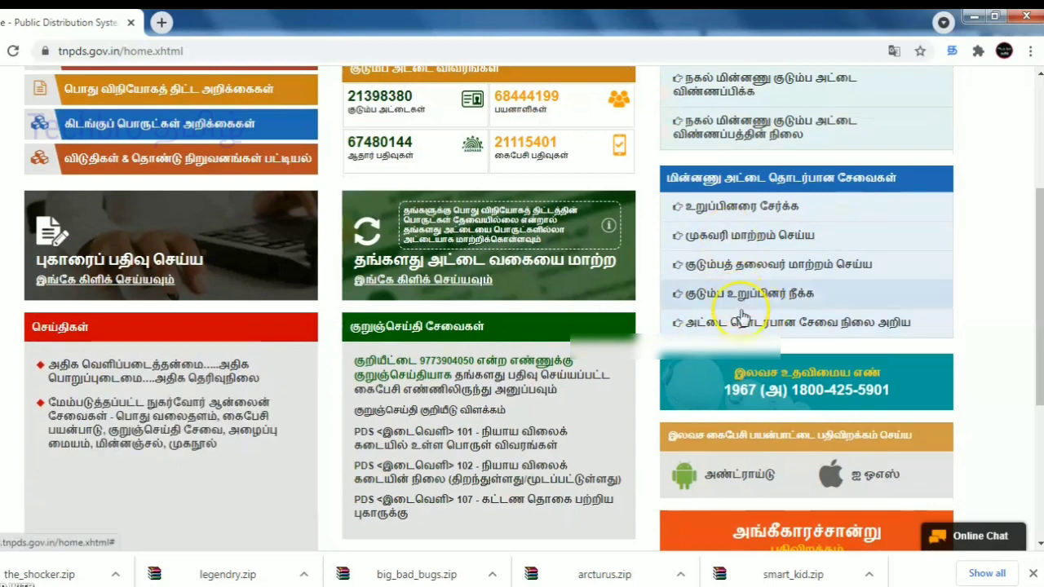
click(744, 324)
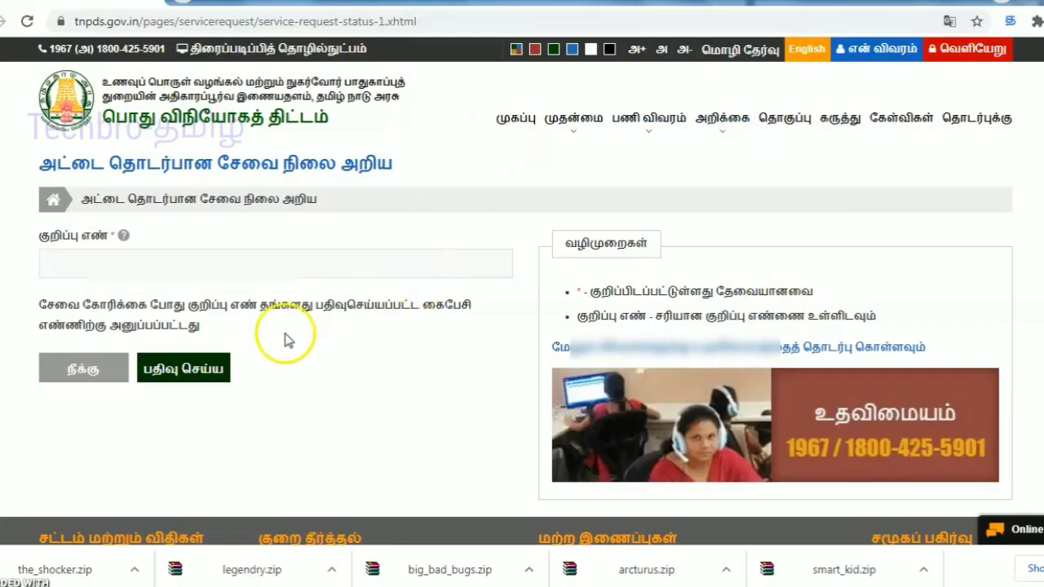
Step: Enter the removal request's reference number in குறிப்பு எண் and submit the status lookup
click(202, 261)
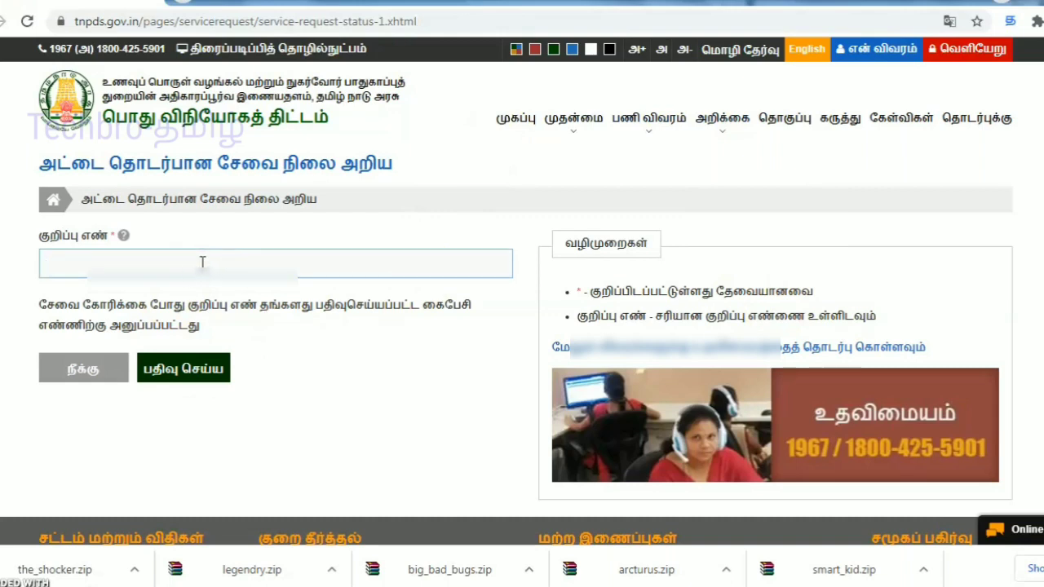
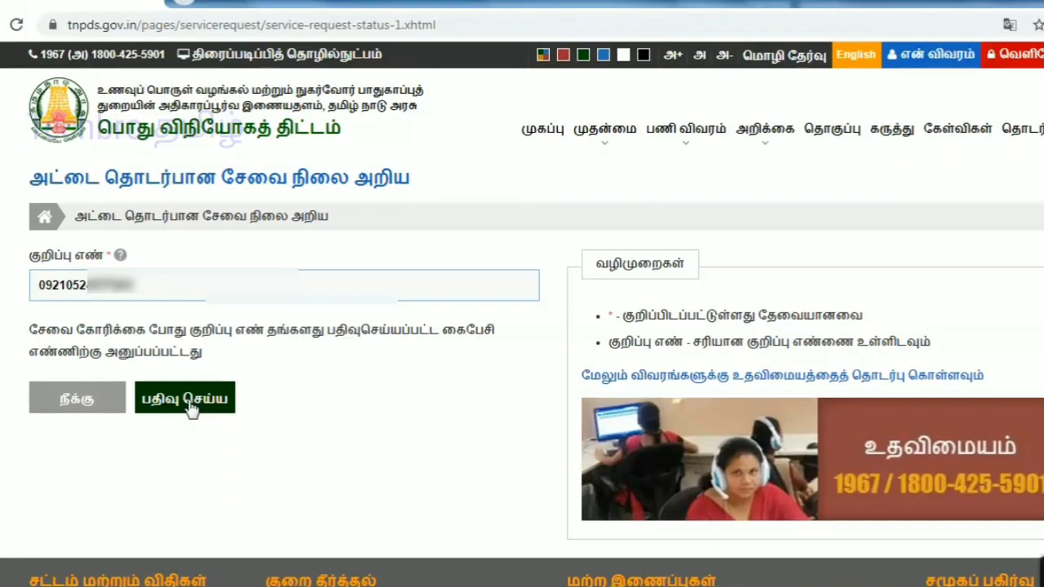
click(188, 373)
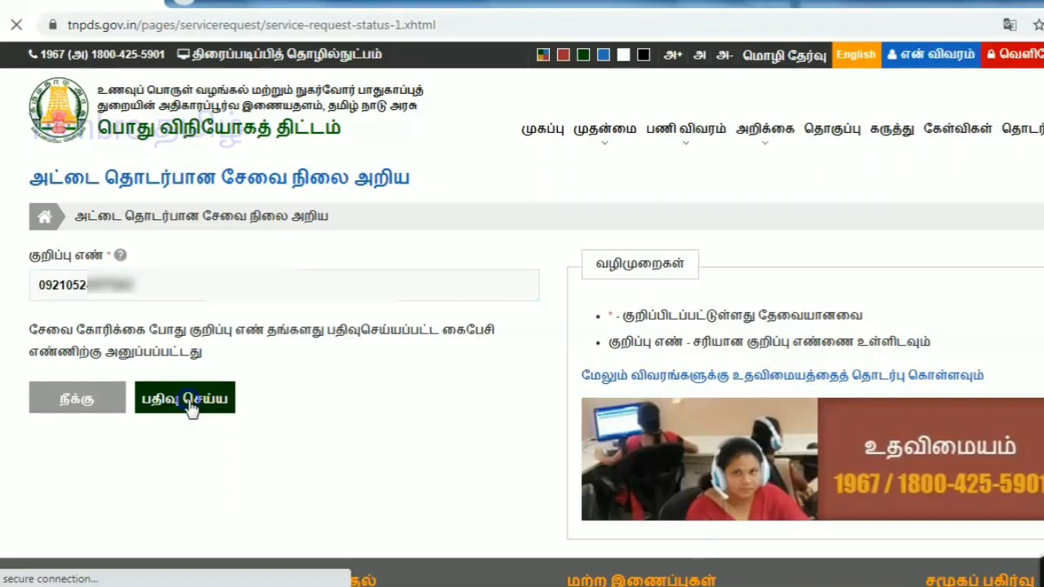